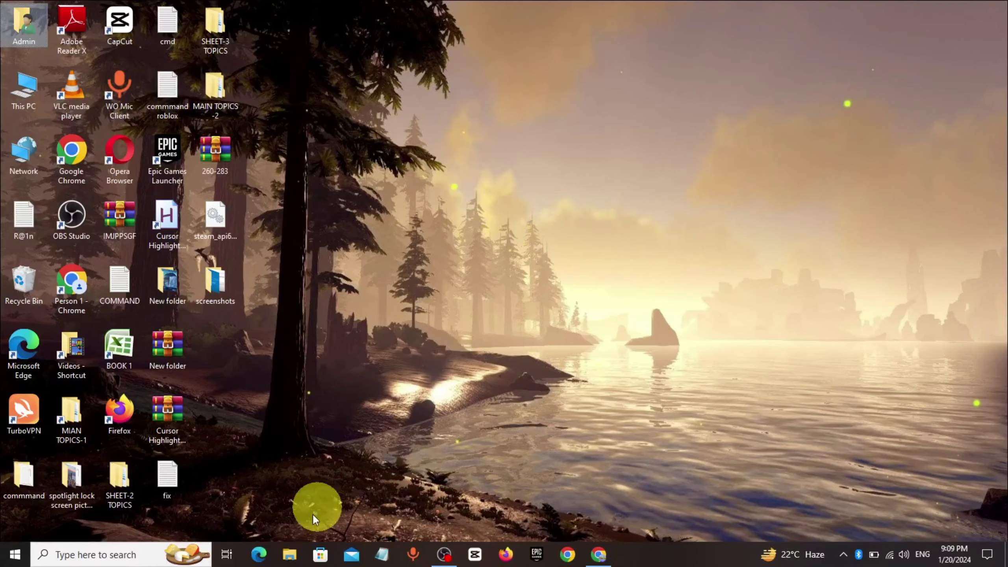
Check that every app in Settings' Startup apps list is Off, then close Settings
{"action": "left_click", "coordinate": [16, 555]}
{"action": "left_click", "coordinate": [16, 497]}
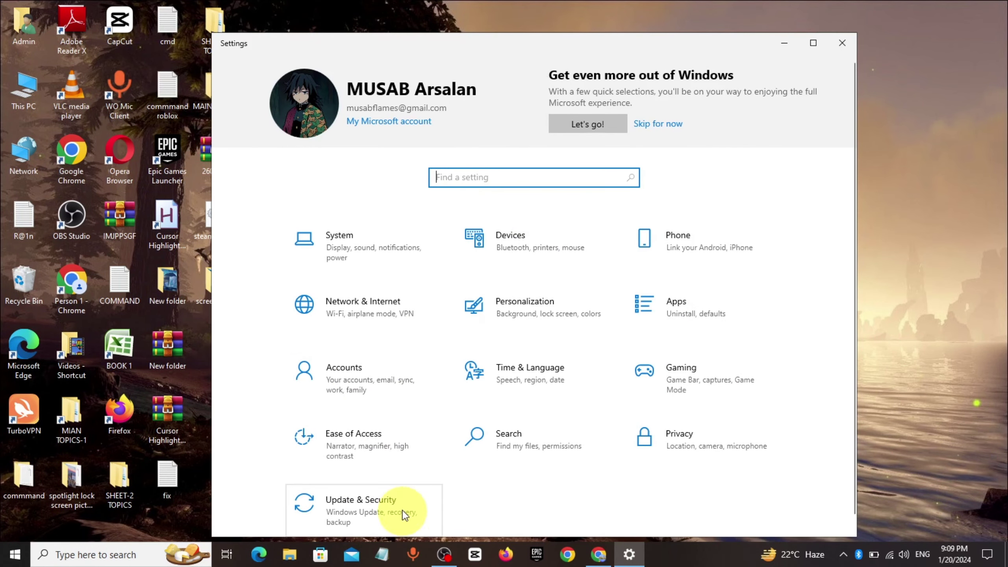
{"action": "type", "text": "aps"}
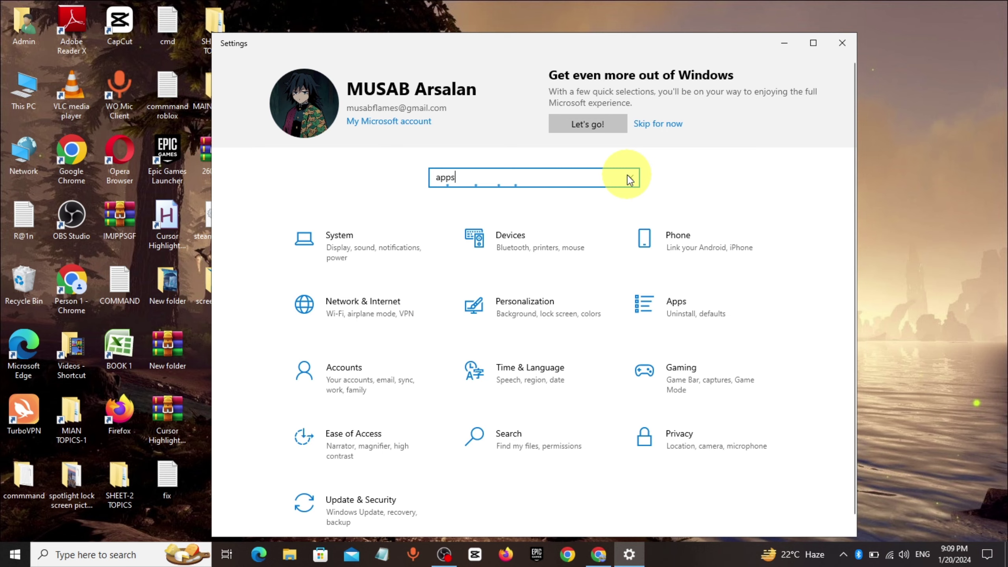
{"action": "left_click", "coordinate": [549, 210]}
{"action": "left_click", "coordinate": [389, 322]}
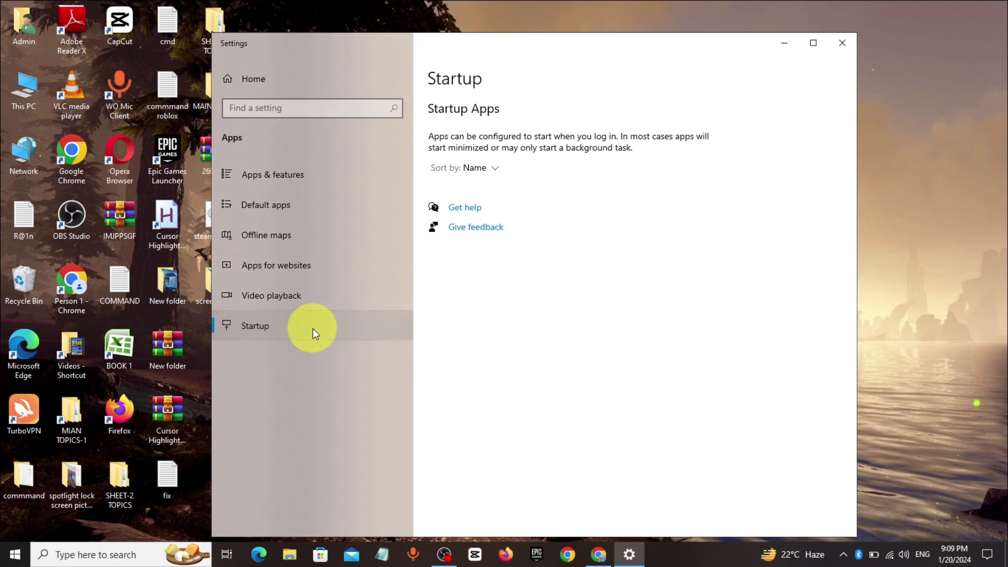
{"action": "scroll", "coordinate": [653, 271], "scroll_direction": "down", "scroll_amount": 3}
{"action": "scroll", "coordinate": [637, 213], "scroll_direction": "down", "scroll_amount": 2}
{"action": "scroll", "coordinate": [651, 284], "scroll_direction": "up", "scroll_amount": 5}
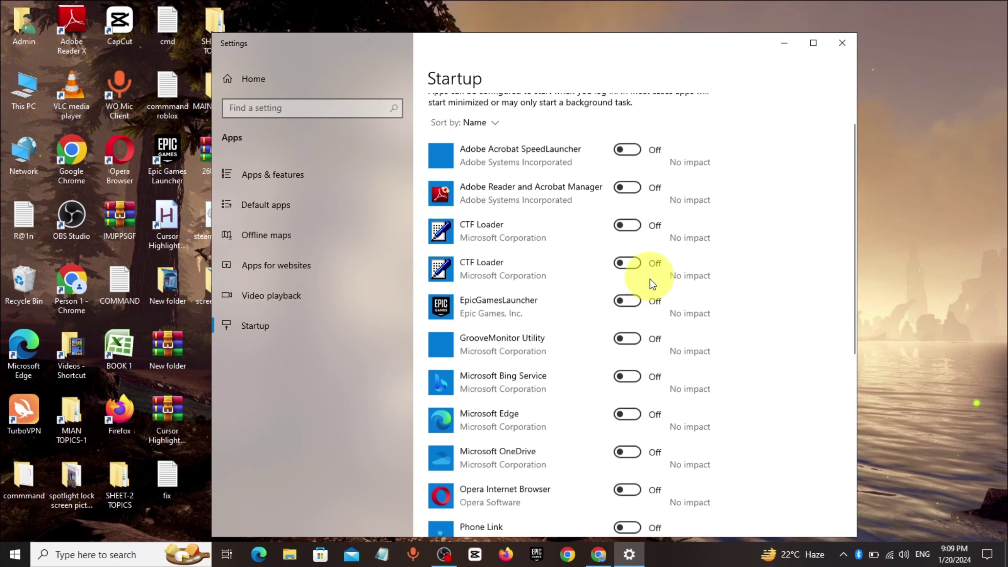
{"action": "left_click", "coordinate": [813, 42]}
{"action": "key", "text": "alt+F4"}
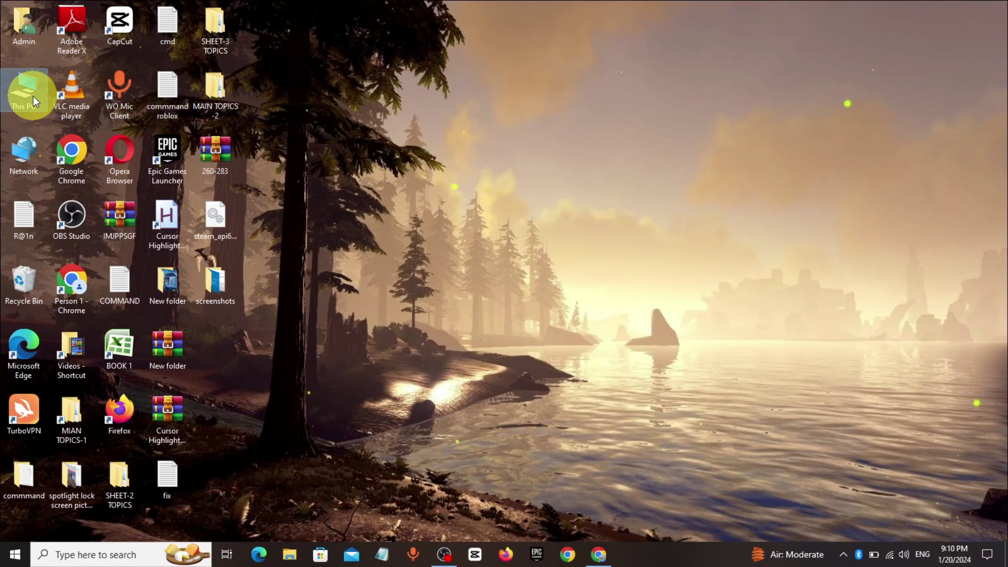
Run Scan drive on Local Disk (C:) from the Tools tab of its Properties
{"action": "double_click", "coordinate": [33, 96]}
{"action": "left_click", "coordinate": [864, 11]}
{"action": "right_click", "coordinate": [202, 181]}
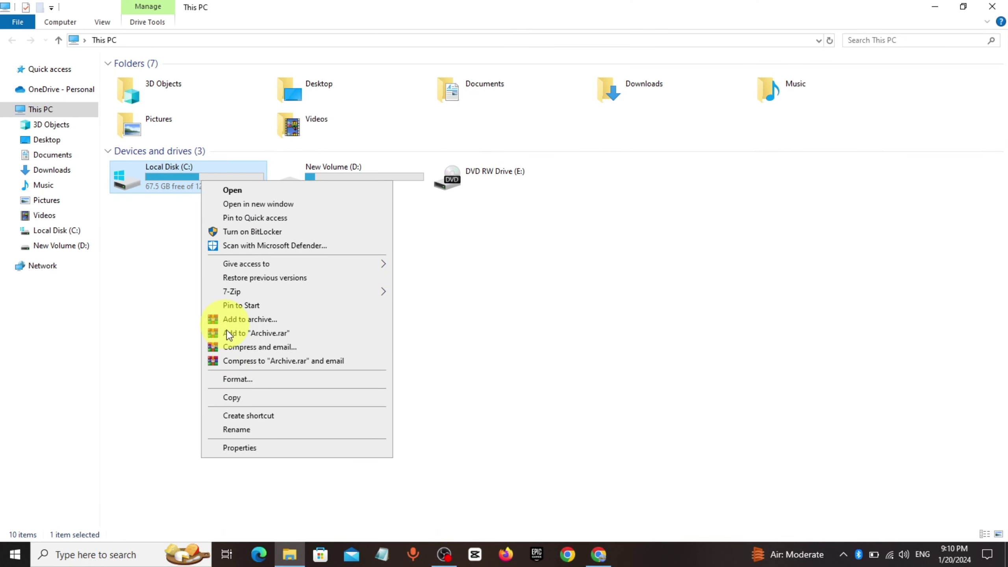
{"action": "left_click", "coordinate": [240, 447]}
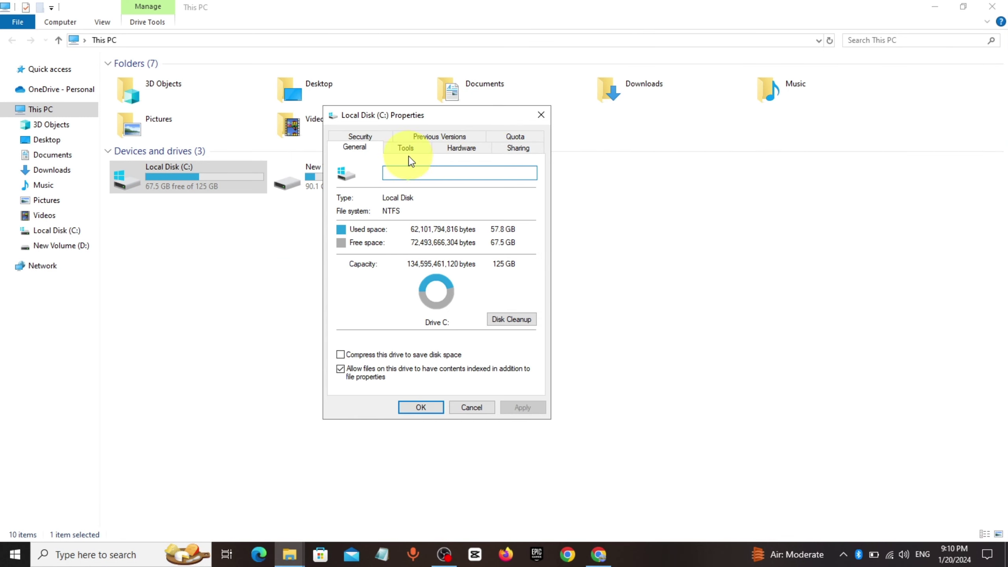
{"action": "left_click", "coordinate": [406, 150]}
{"action": "left_click", "coordinate": [490, 203]}
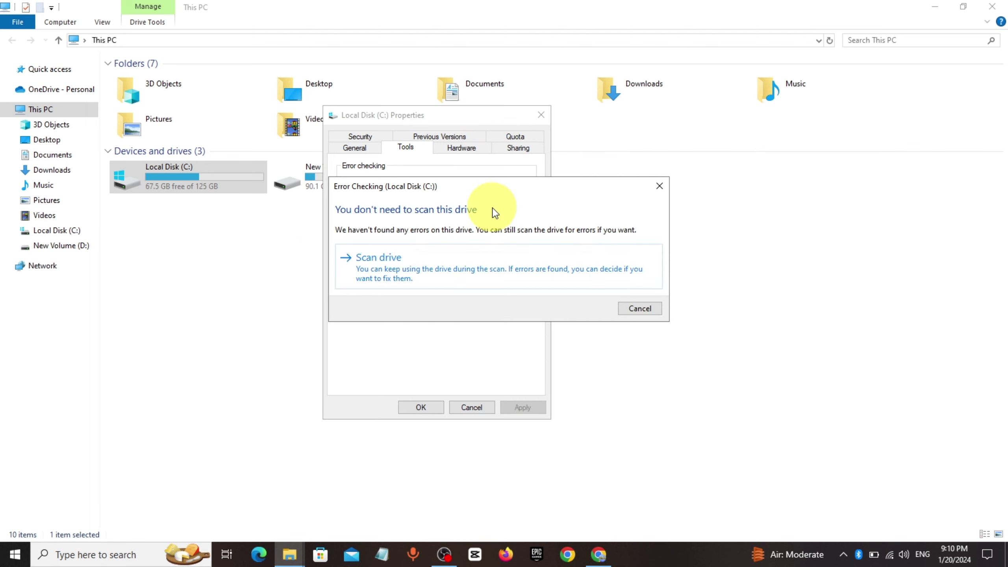
{"action": "left_click", "coordinate": [470, 271]}
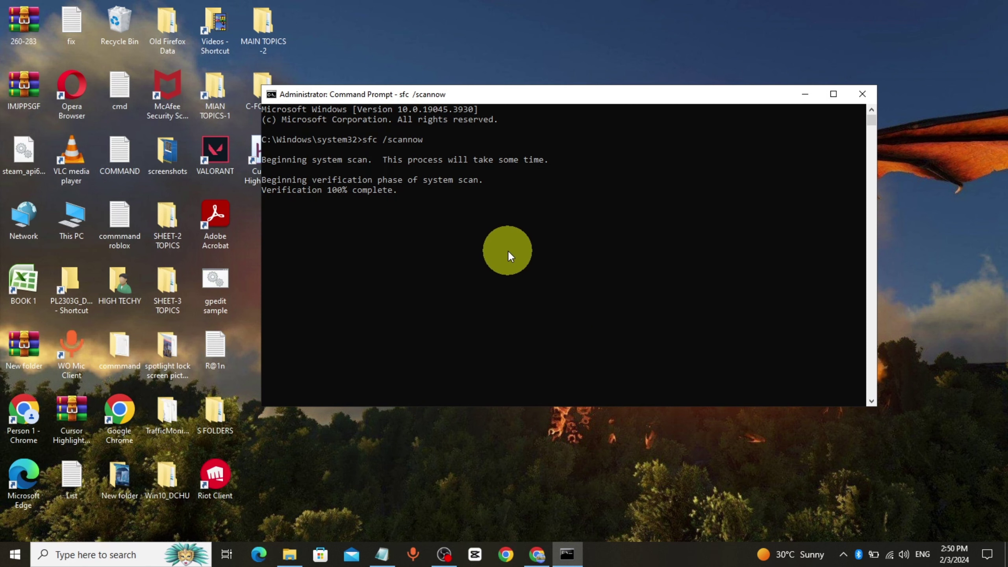
Confirm sfc /scannow found no integrity violations, close Command Prompt, and restart the PC
{"action": "key", "text": "Up"}
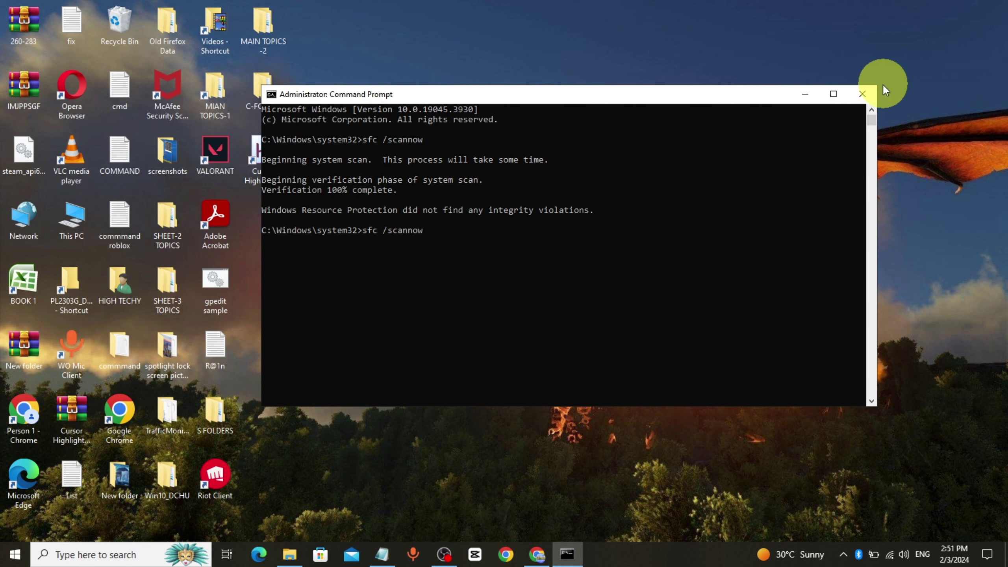
{"action": "left_click", "coordinate": [863, 93]}
{"action": "left_click", "coordinate": [15, 555]}
{"action": "left_click", "coordinate": [16, 525]}
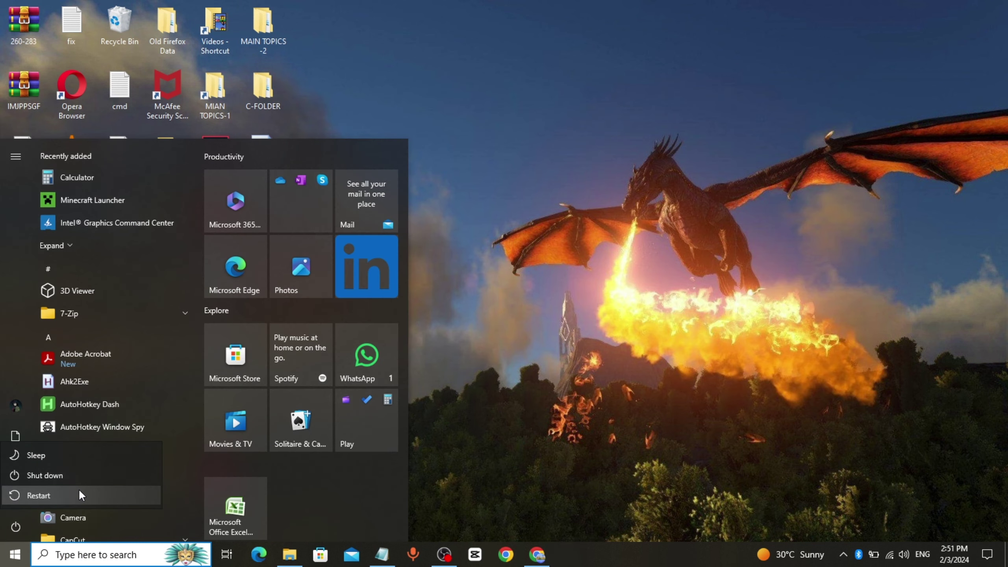